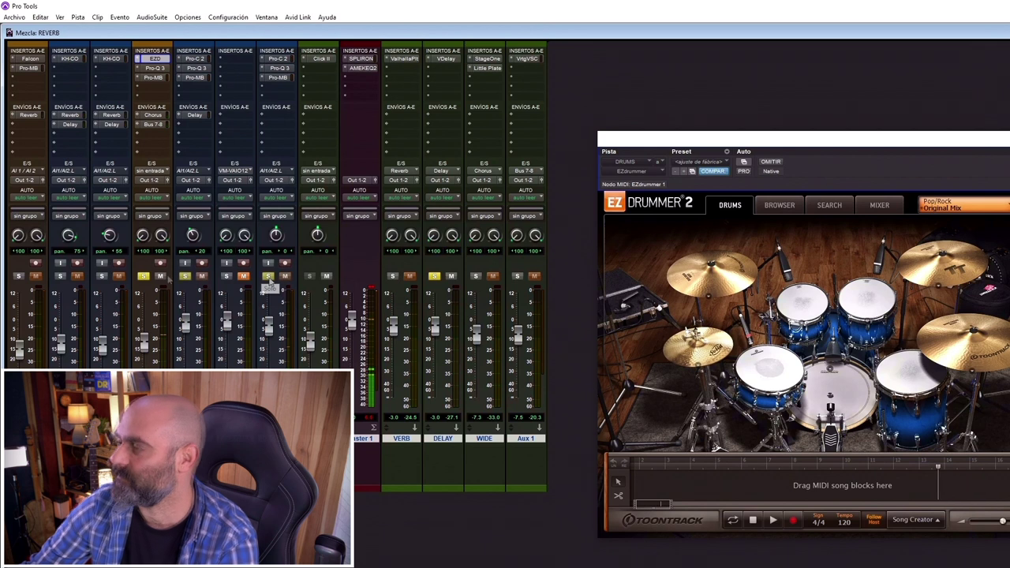
Clear the solos on the bass and DRUMS tracks and on the DELAY return
click(183, 276)
click(143, 276)
click(434, 276)
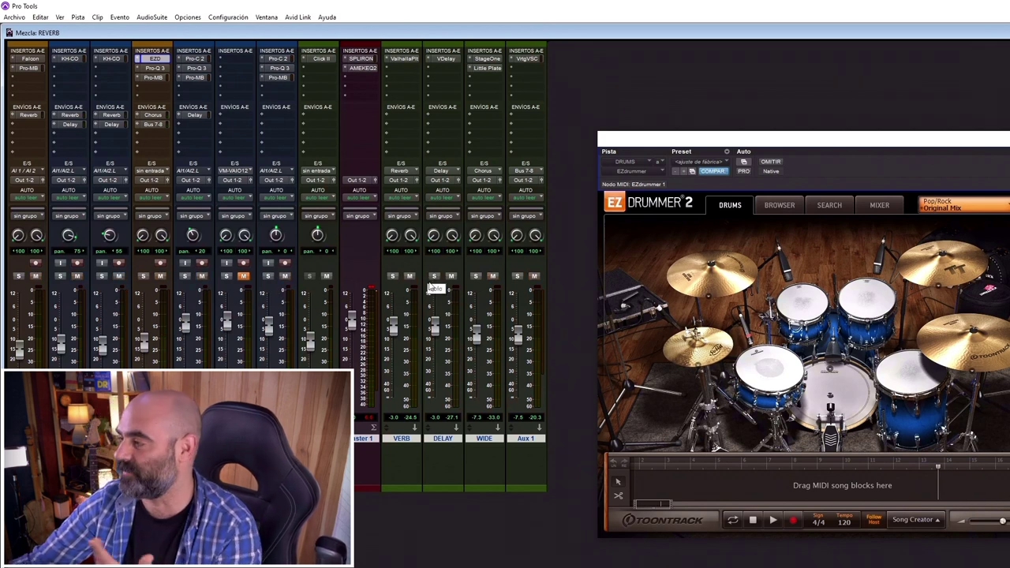
Show the Edit window and close the EZdrummer plugin window
click(266, 17)
click(272, 71)
click(266, 17)
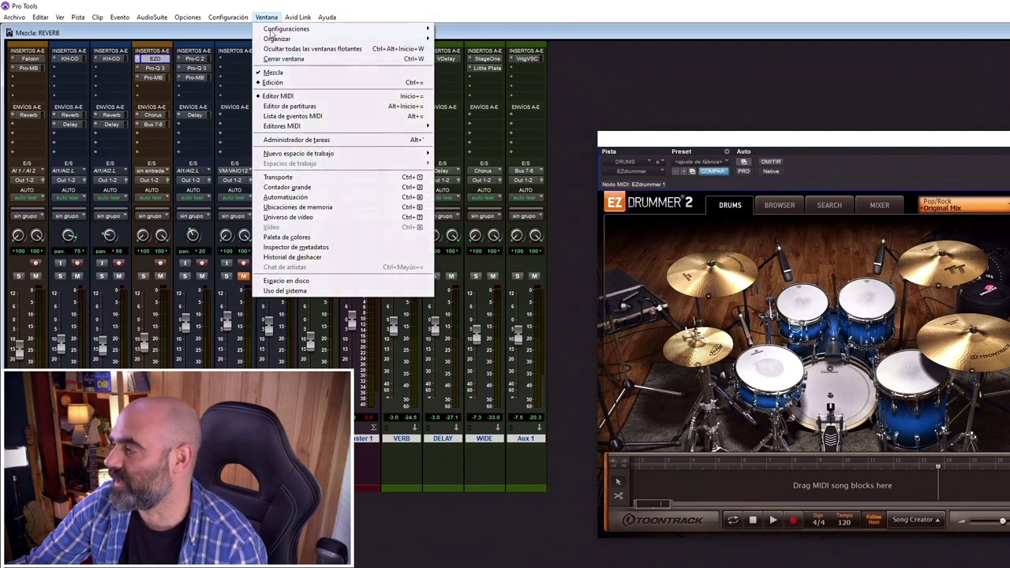
click(273, 73)
click(1008, 138)
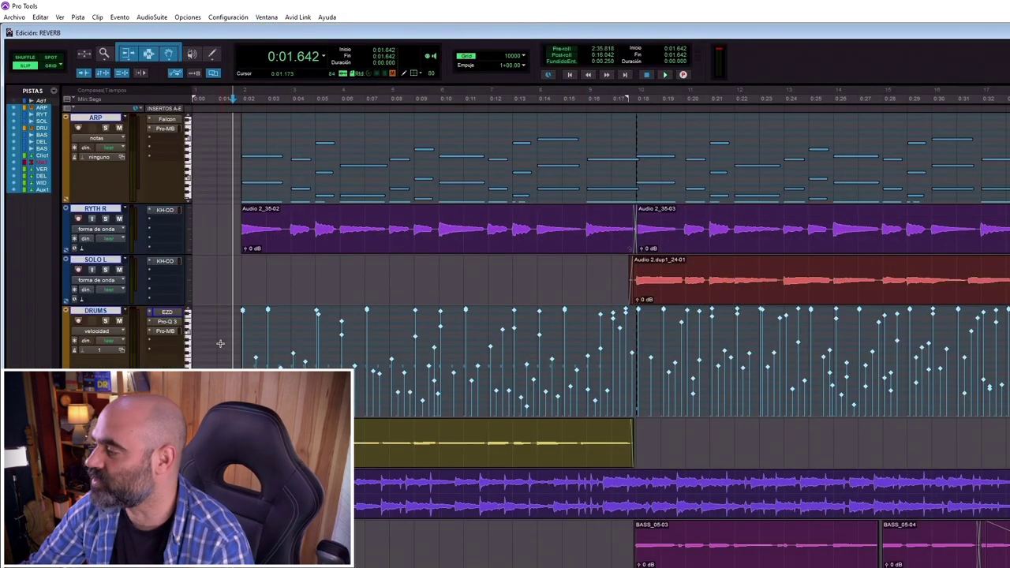
Play the session and compare the full mix with the DELAY return muted and unmuted in the Mix window
key(space)
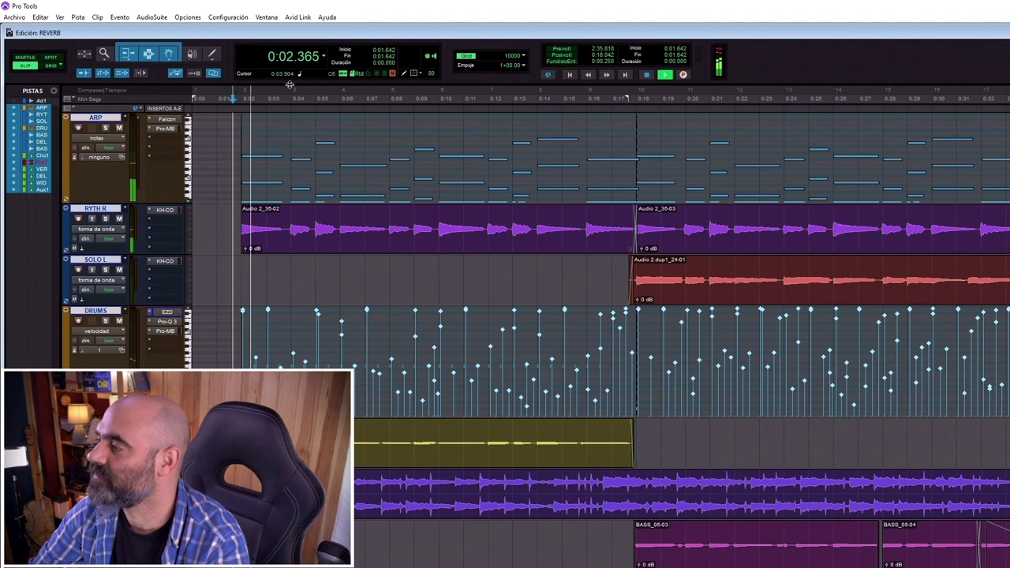
click(267, 17)
click(272, 69)
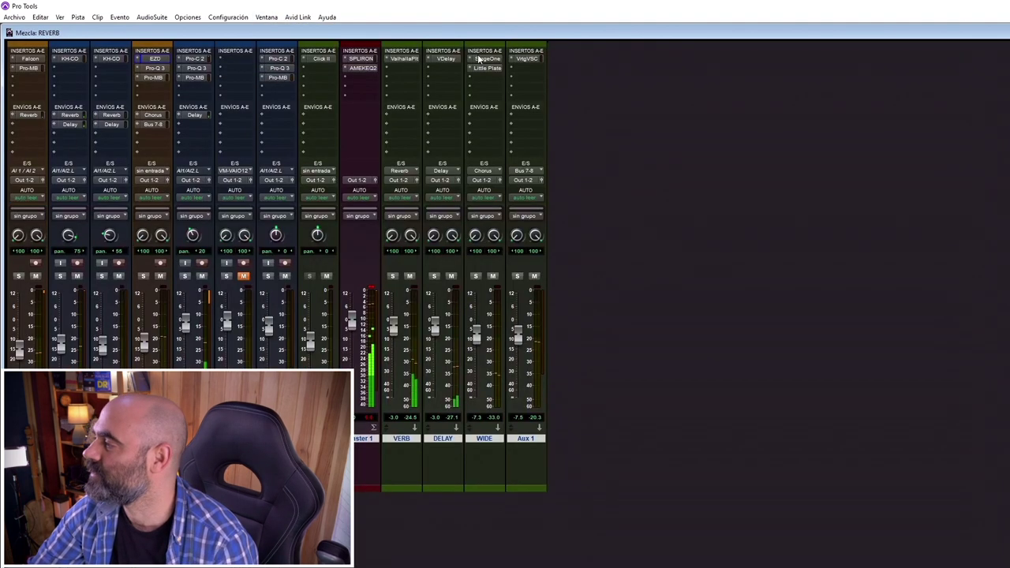
click(452, 276)
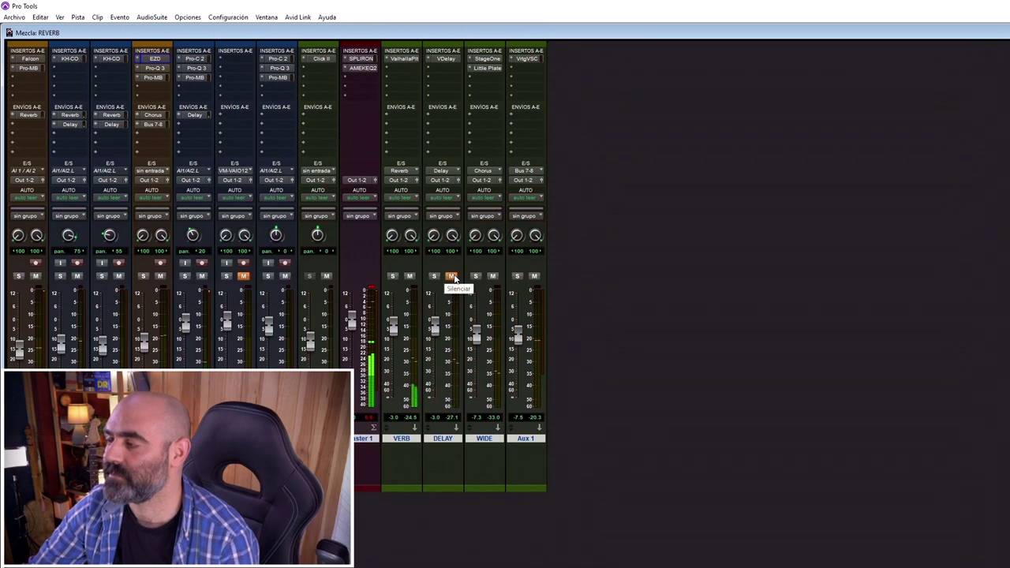
click(452, 276)
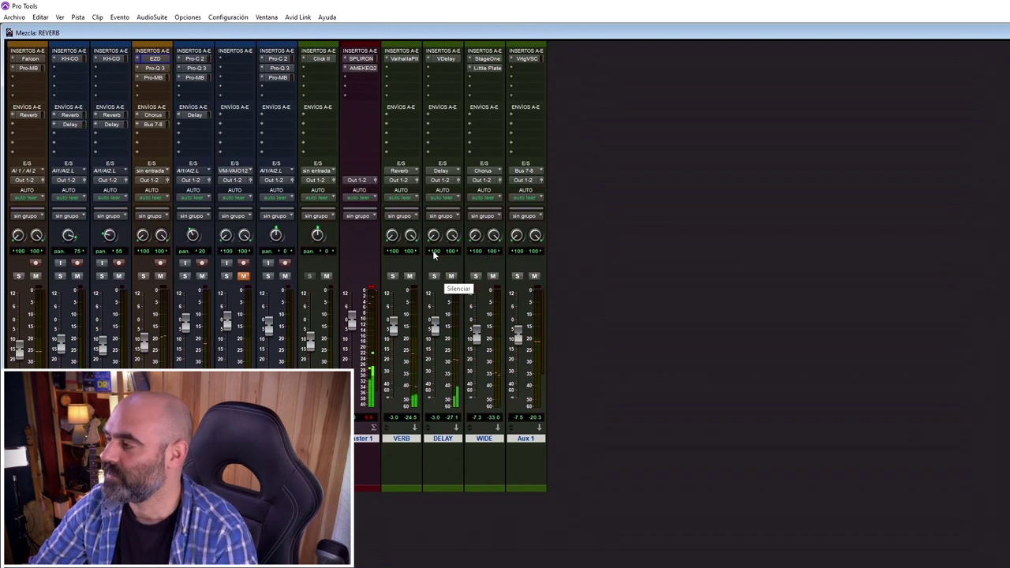
Play the arrangement from 0:15.381 in the Edit window with the ValhallaDelay window moved aside
click(267, 16)
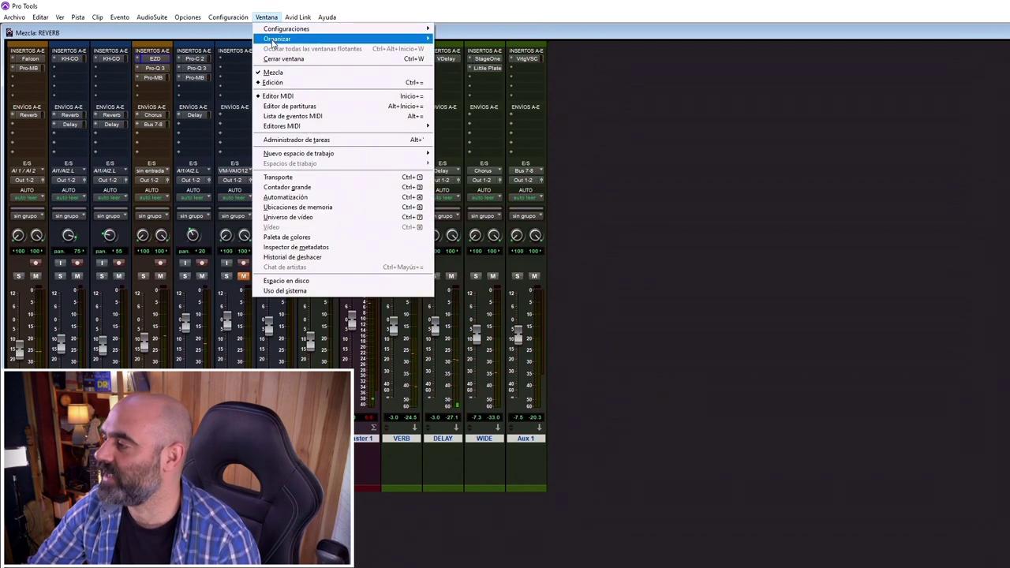
click(272, 82)
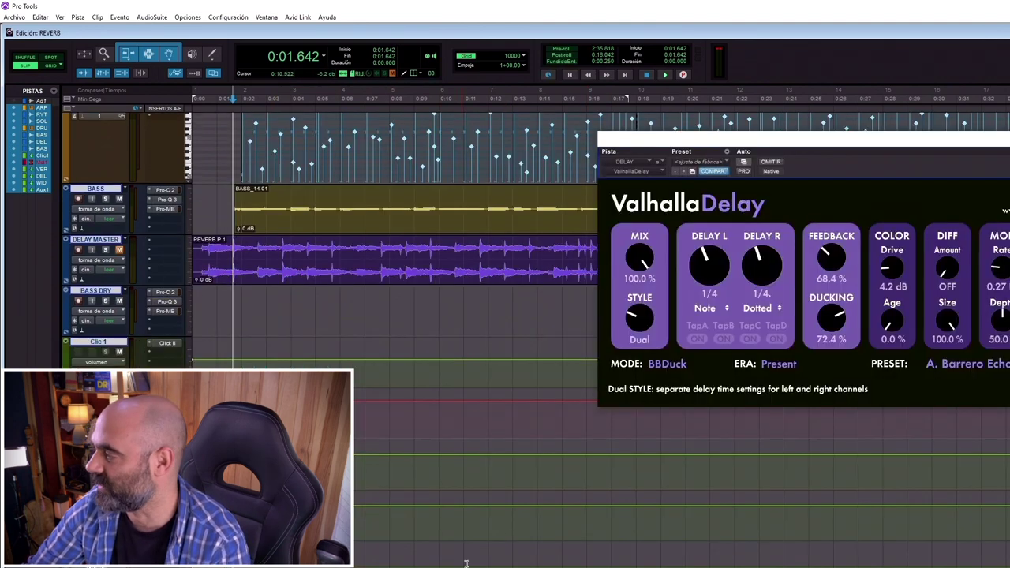
click(572, 98)
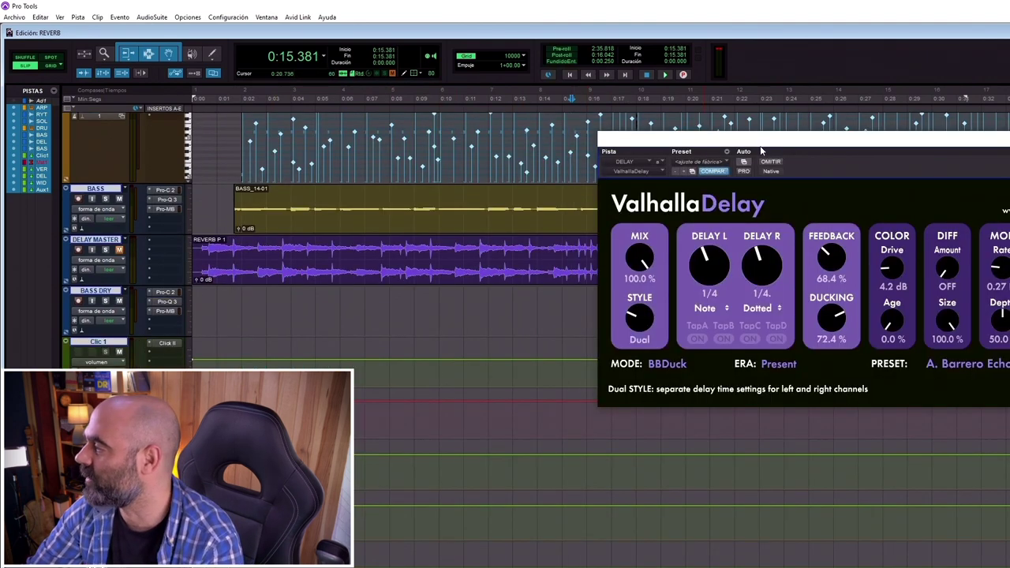
drag(827, 147, 999, 184)
key(space)
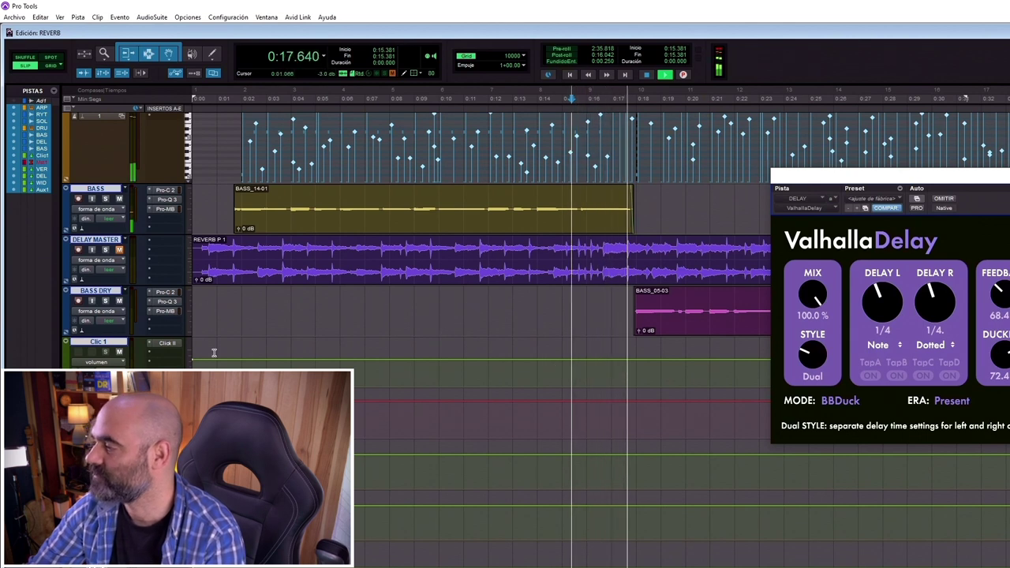
Solo the SOLO L track, then add the DELAY return's solo in the Mix window to hear the guitar with its delay
scroll(105, 260, up, 5)
click(105, 269)
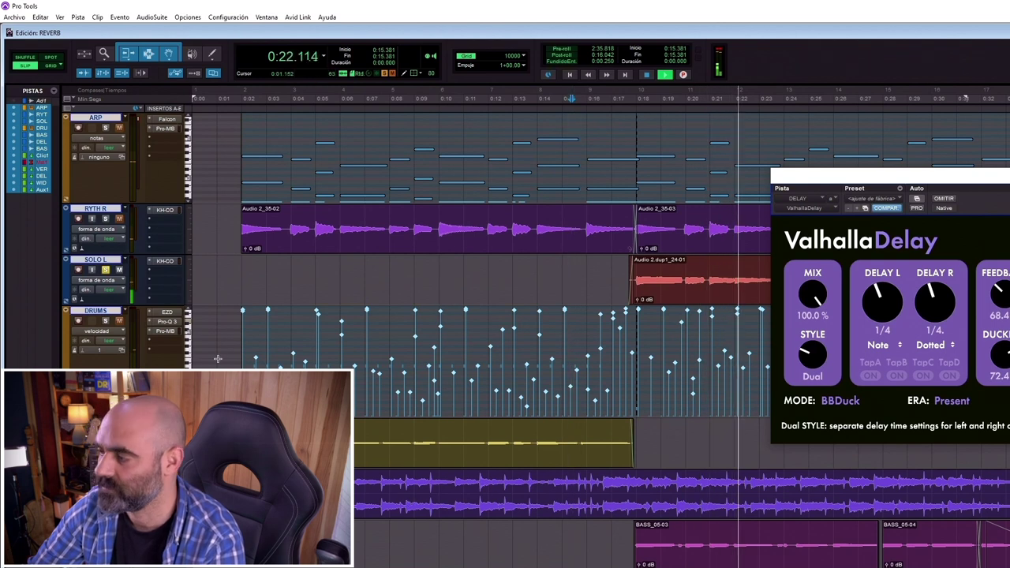
click(265, 16)
click(268, 73)
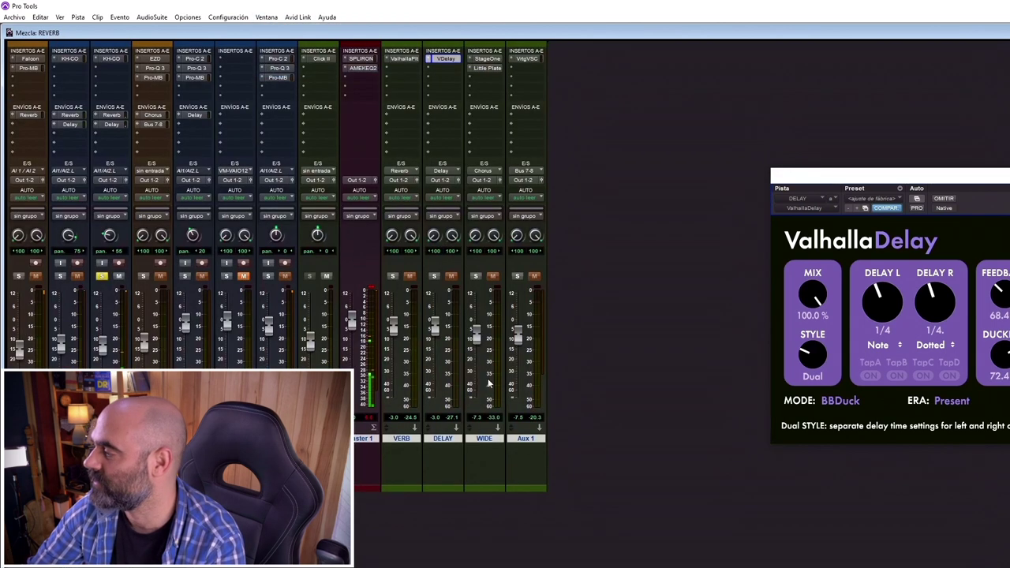
click(439, 275)
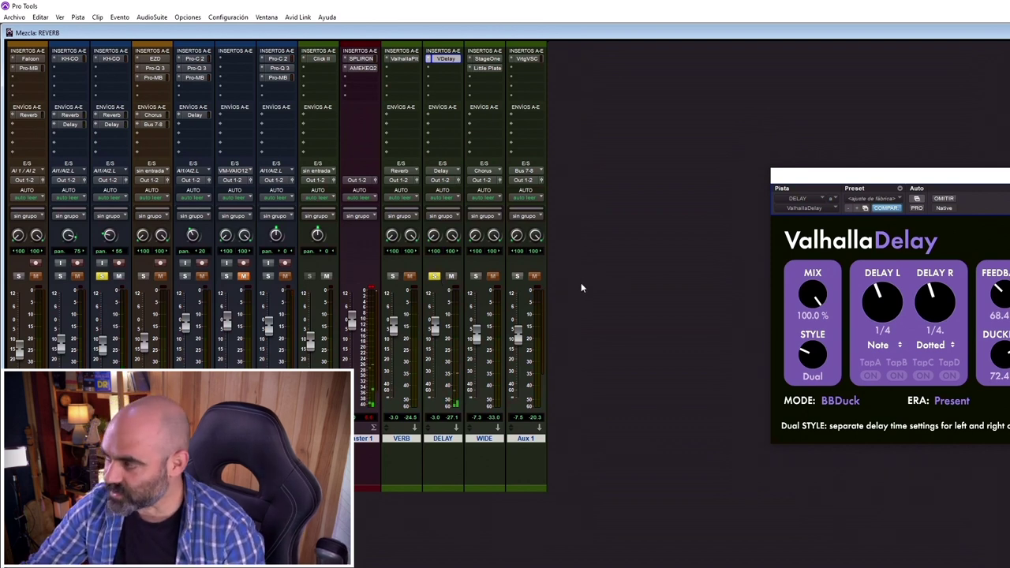
Open the ValhallaPlate reverb on the VERB return and play the soloed guitar, ending in the Mix window
click(267, 18)
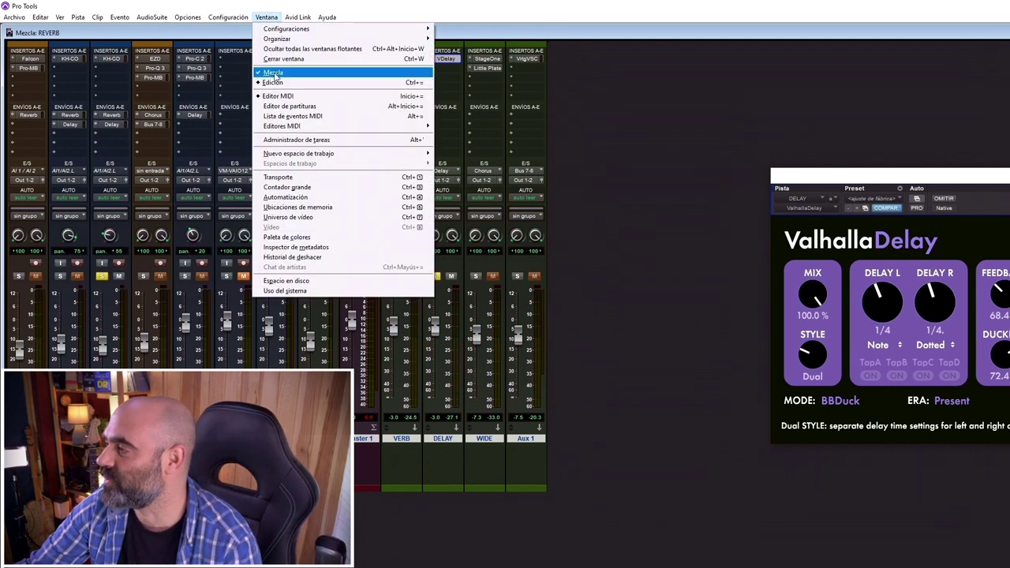
click(641, 100)
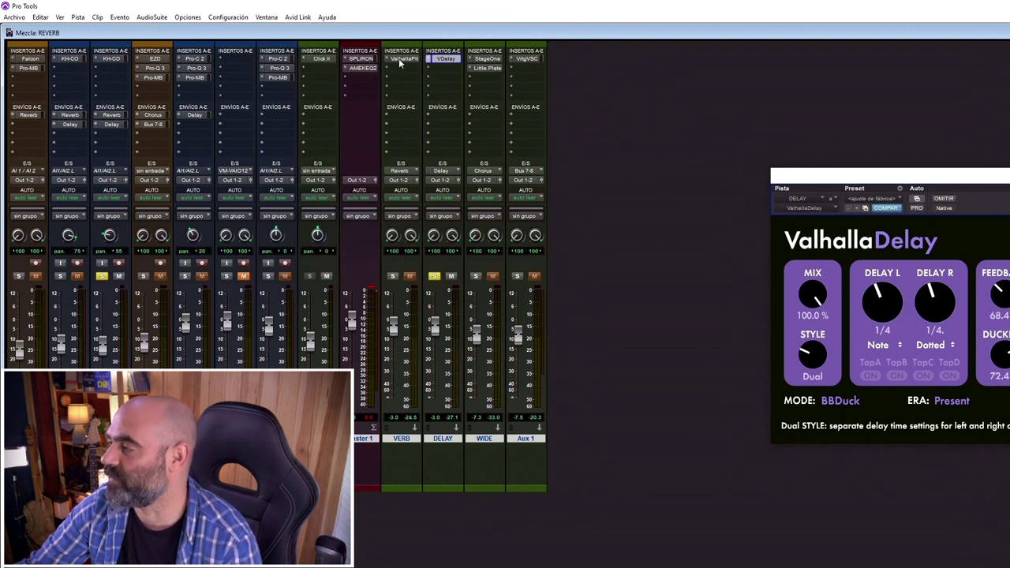
click(399, 58)
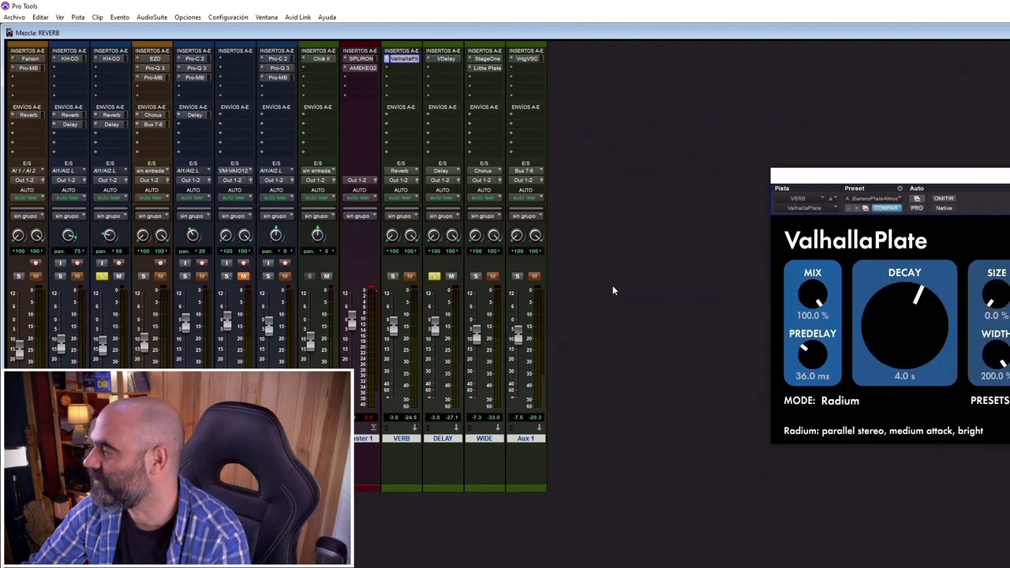
key(ctrl+equal)
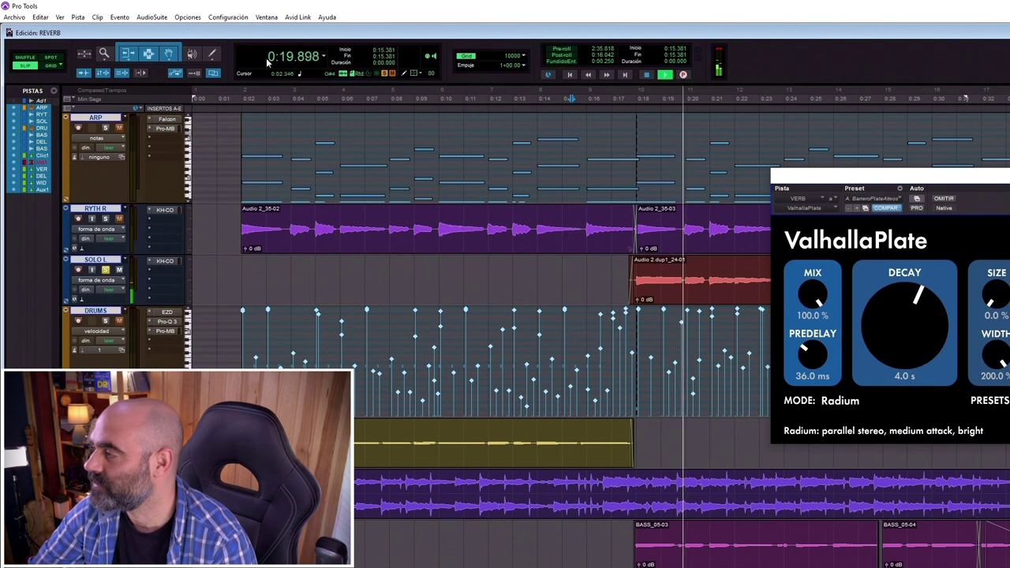
click(266, 17)
click(284, 82)
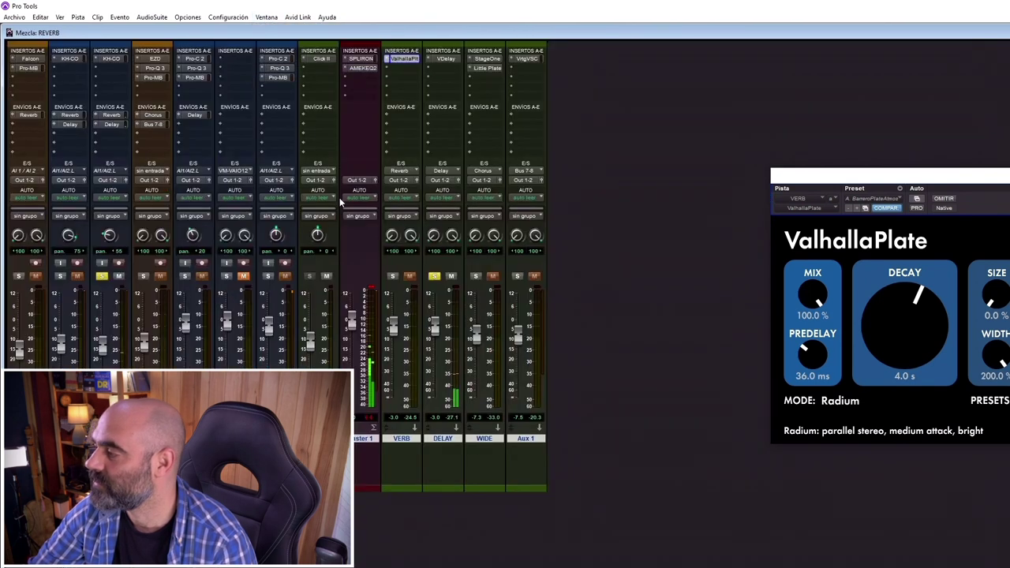
Solo the VERB return and toggle the DELAY return's solo to compare reverb alone with reverb plus delay
click(393, 275)
click(435, 277)
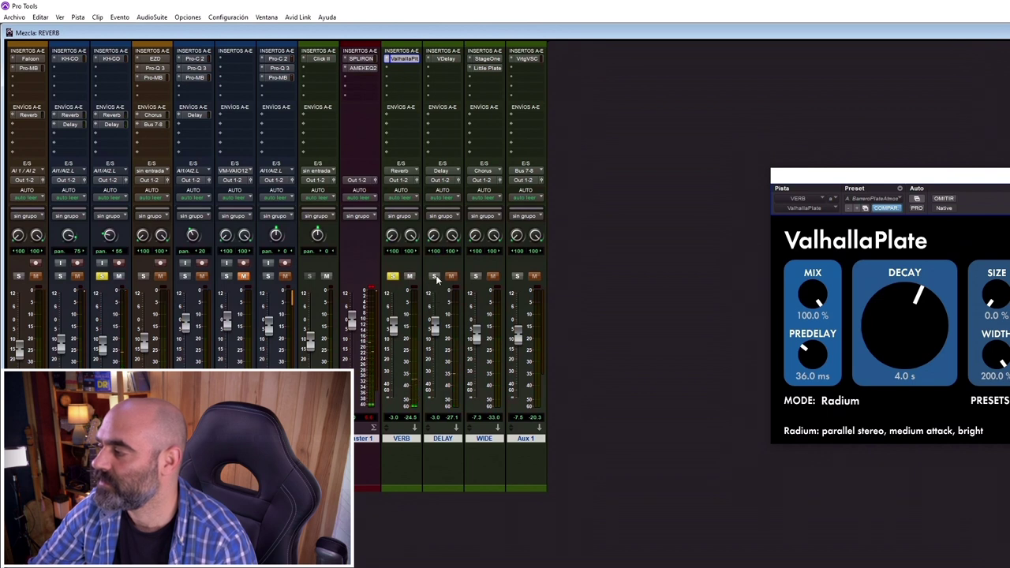
click(435, 277)
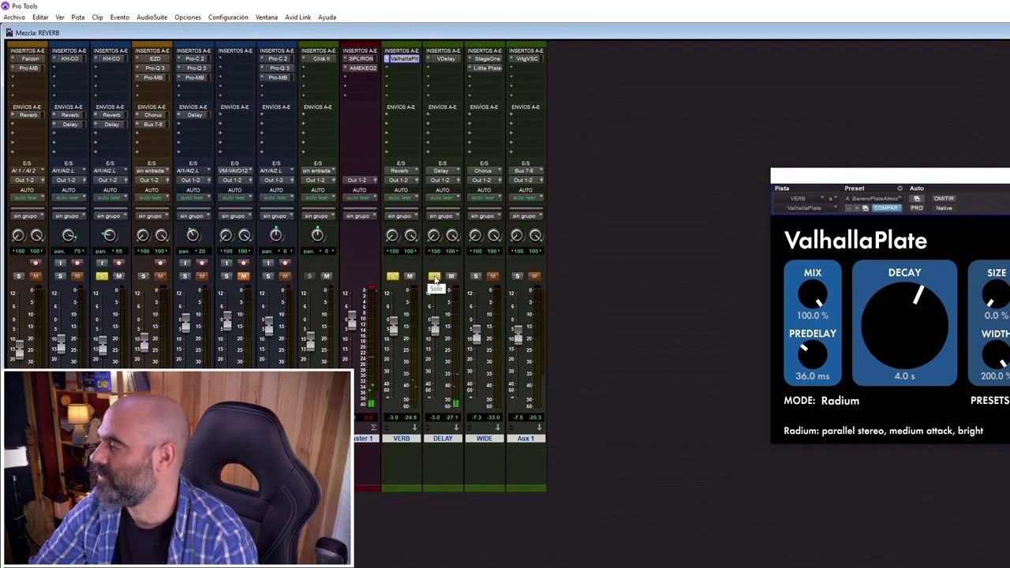
click(434, 277)
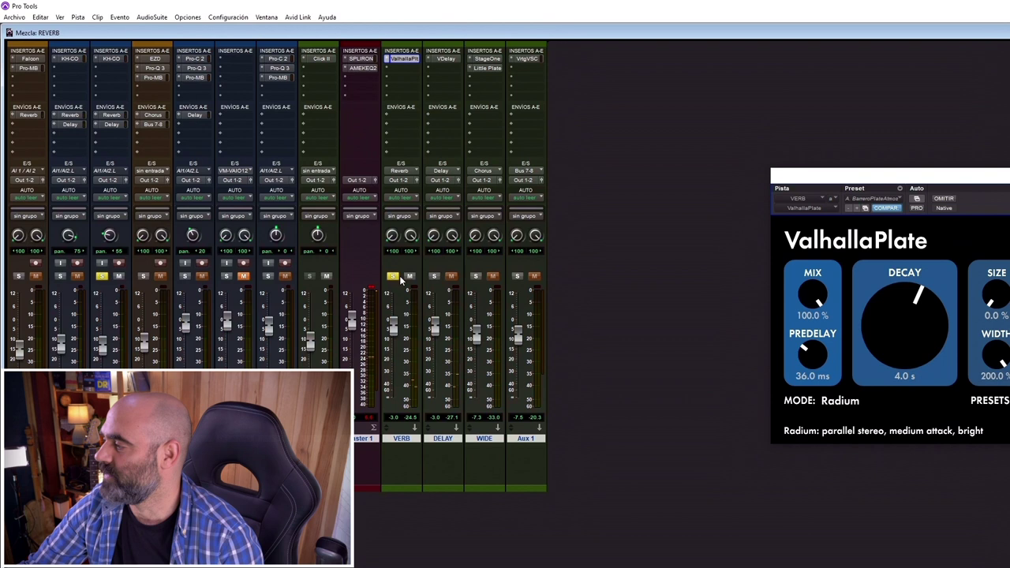
Clear the remaining solos and audition the full arrangement in the Edit window with the ValhallaPlate window closed
click(101, 276)
key(ctrl+equal)
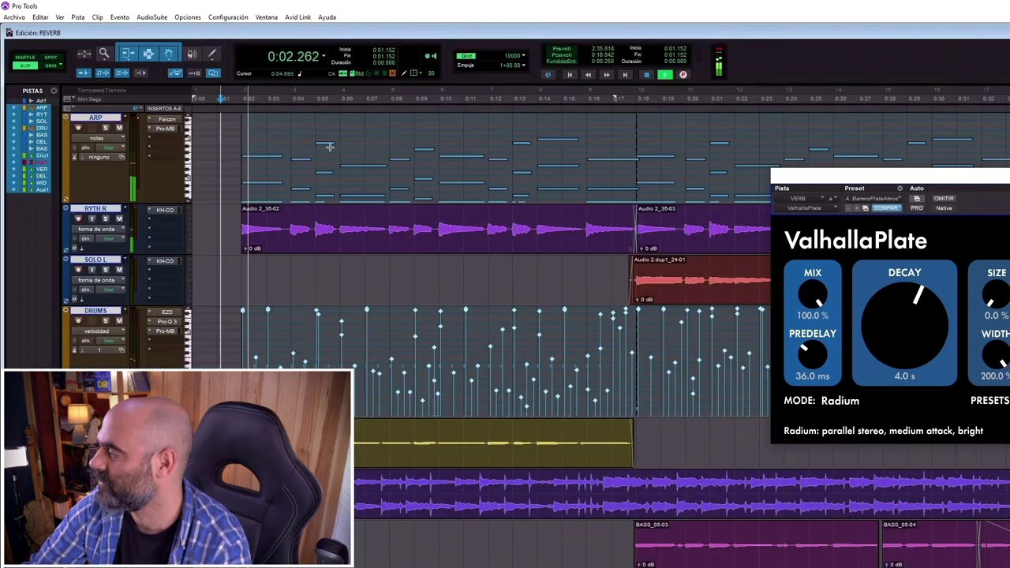
click(1007, 175)
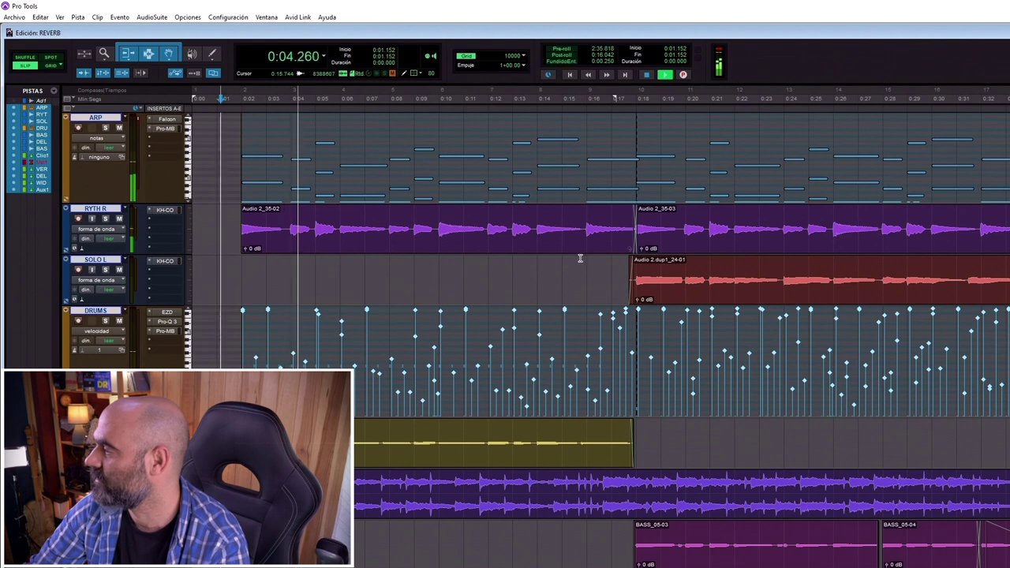
key(space)
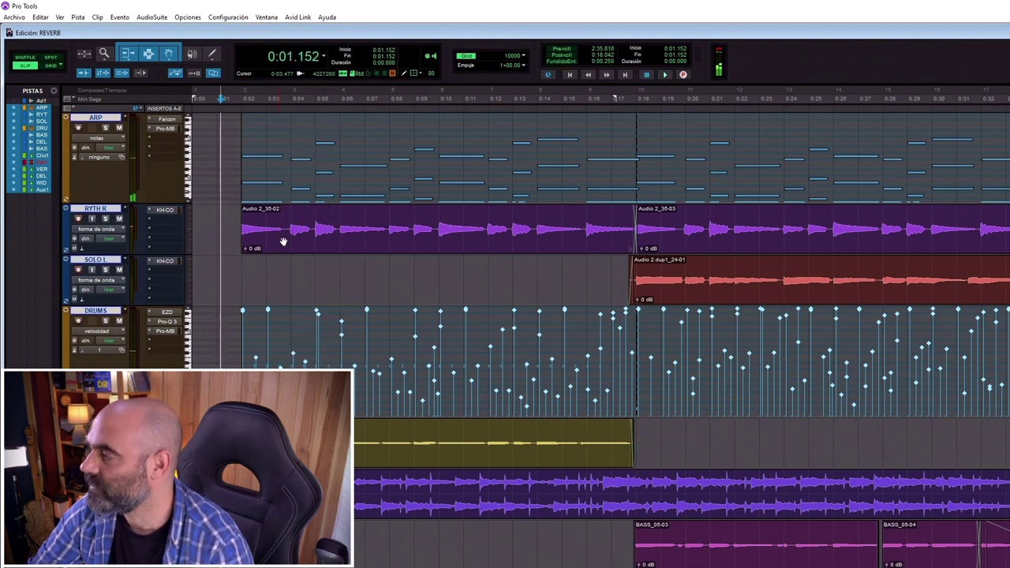
Open the ValhallaDelay plugin on the DELAY return from the Mix window
click(269, 18)
click(296, 71)
click(452, 60)
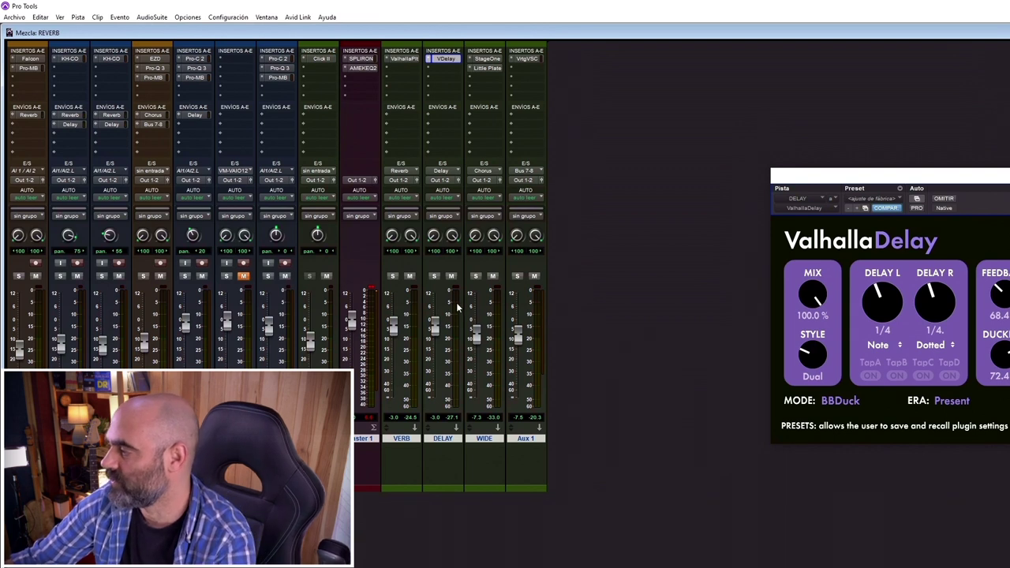
Play the session and toggle the solos of the RYTH R track and DELAY return to audition the rhythm guitar's delay
key(space)
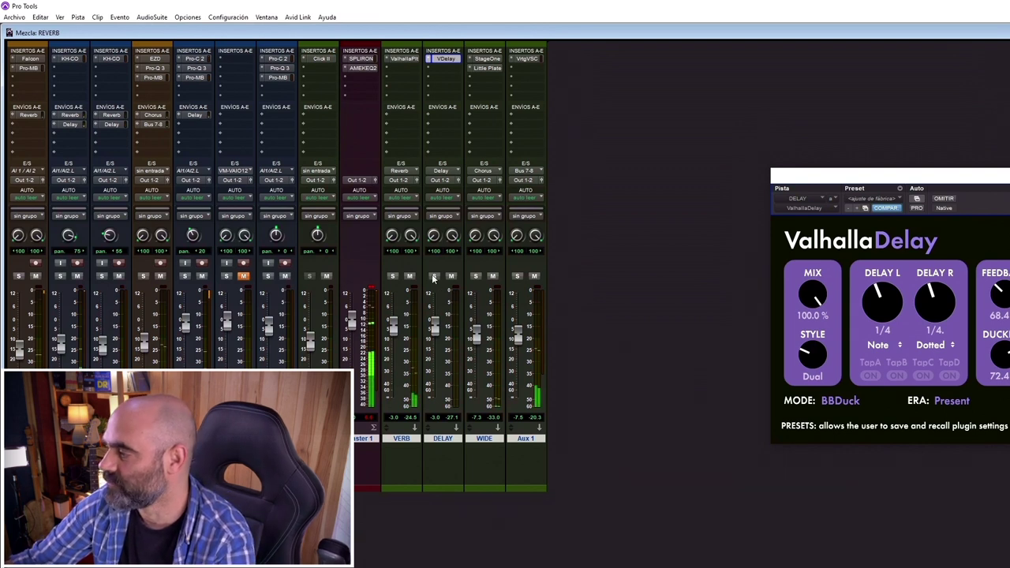
click(60, 276)
click(436, 276)
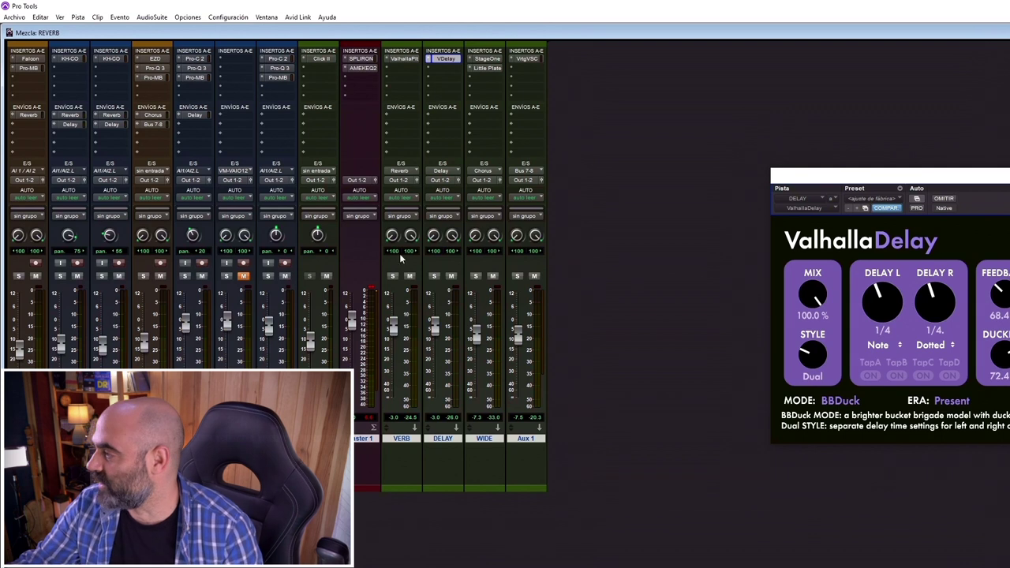
Solo the DRUMS track and play it from 0:10.773 in the Edit window
click(268, 19)
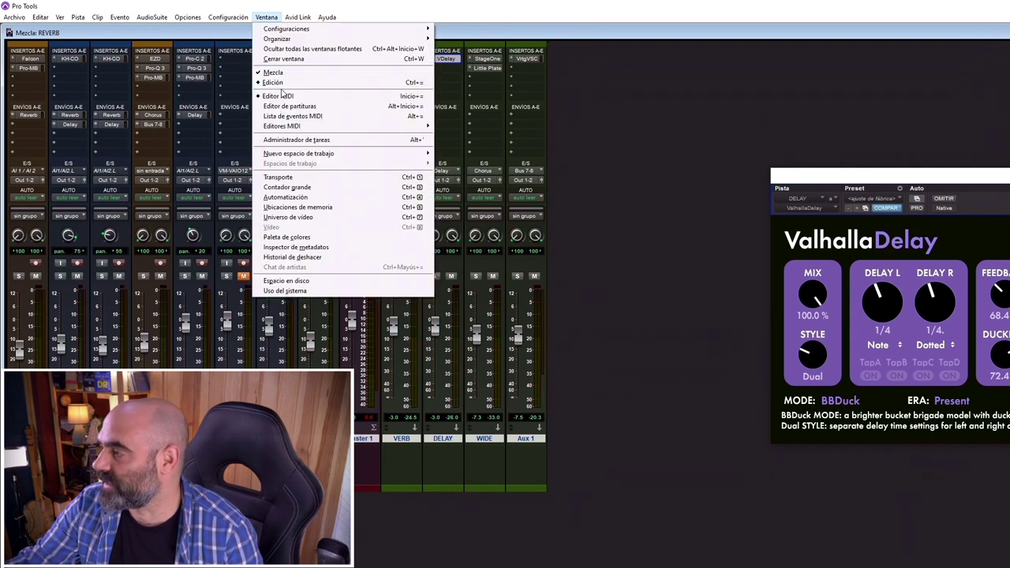
click(276, 82)
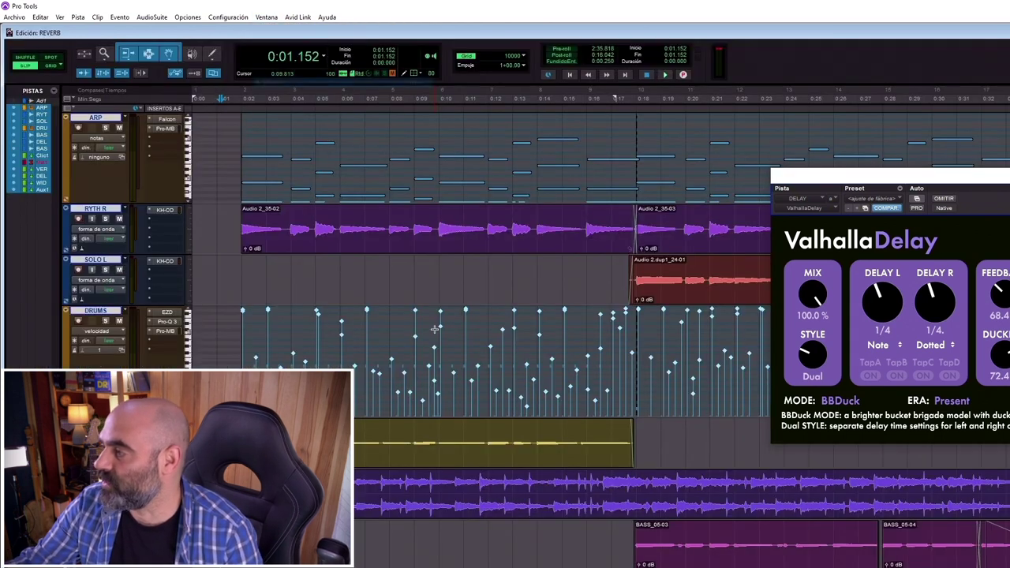
click(458, 100)
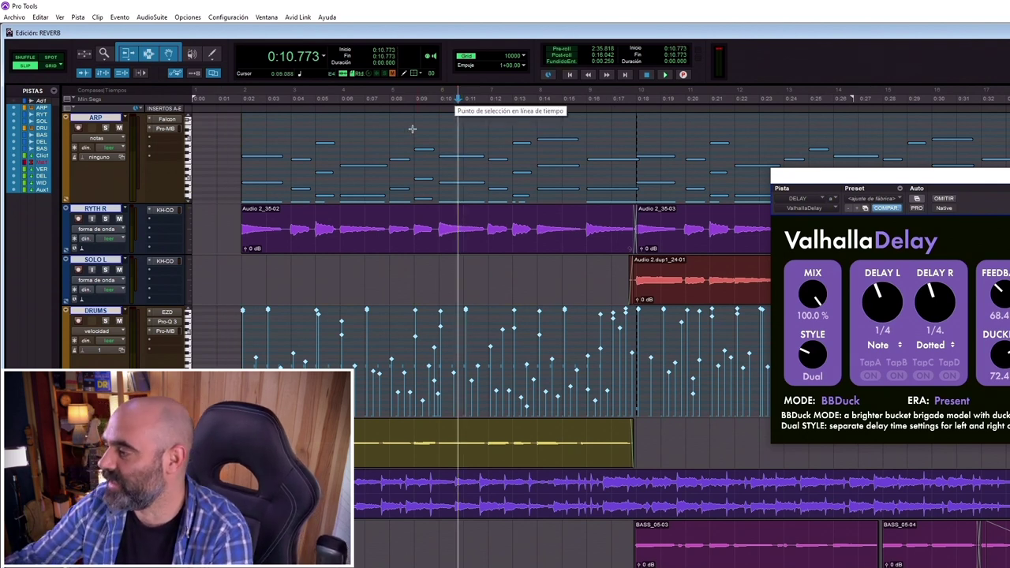
click(105, 321)
key(space)
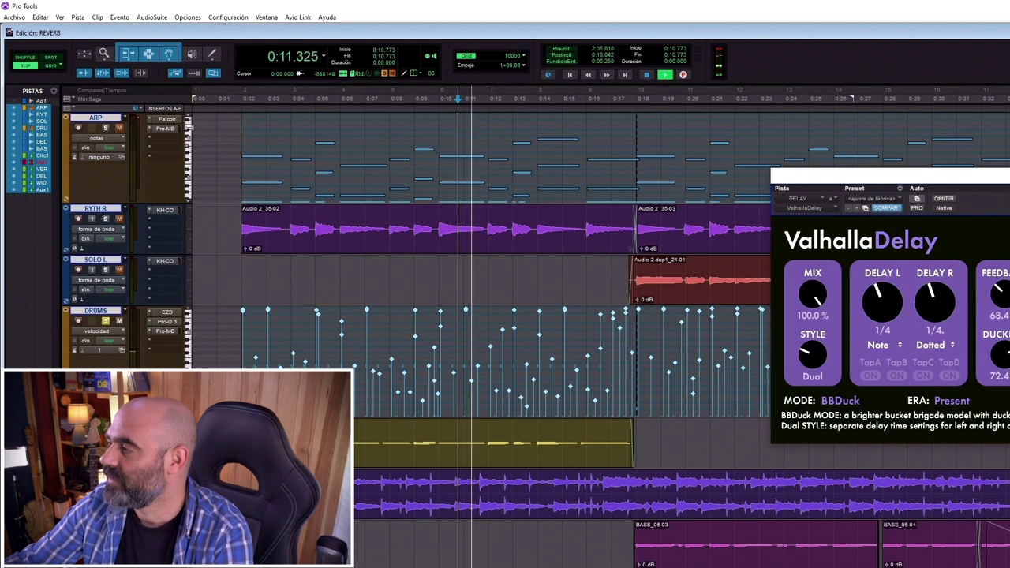
Solo the WIDE return along with the drums in the Mix window and open its Little Plate reverb
click(266, 16)
click(280, 70)
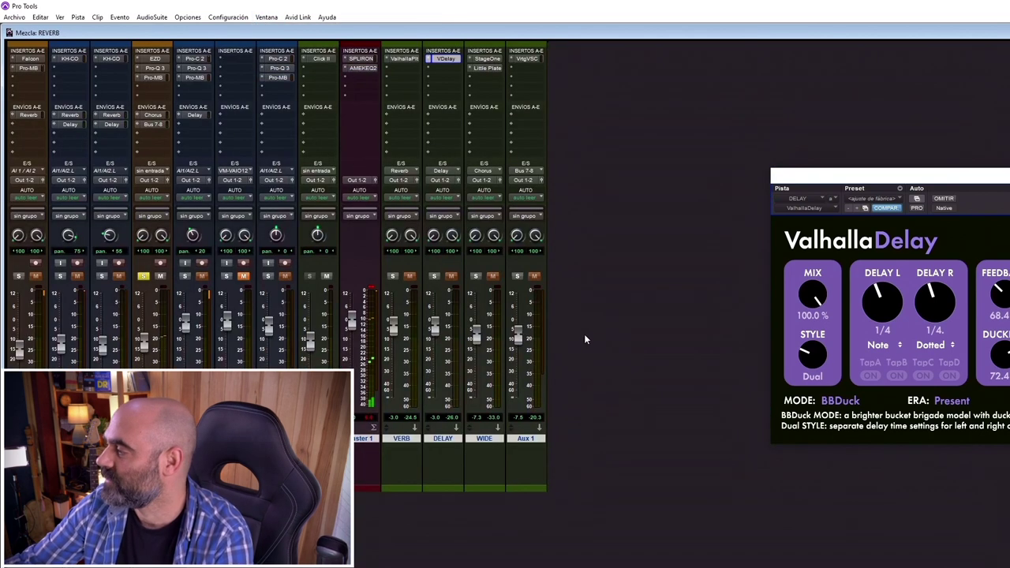
click(475, 276)
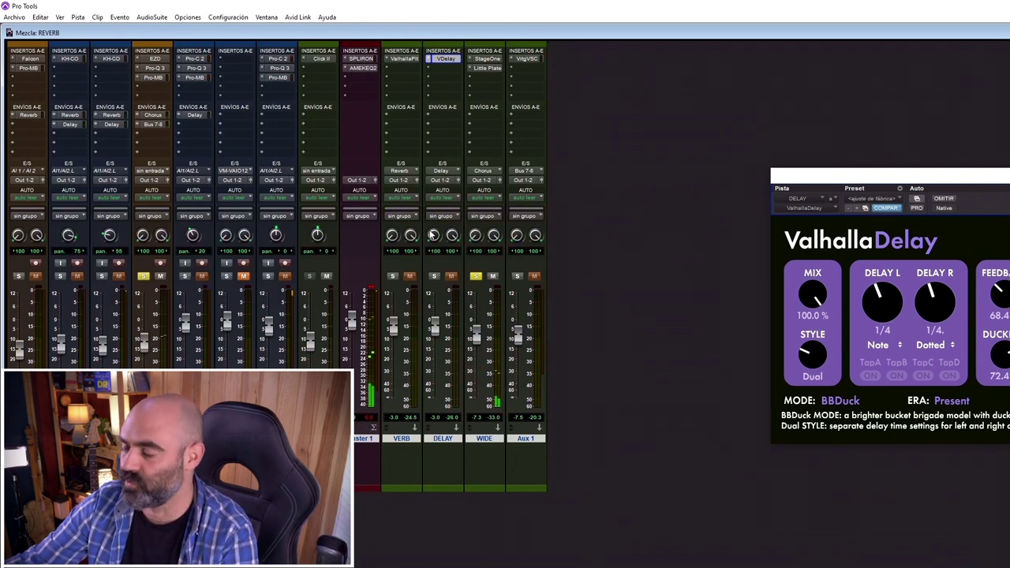
click(484, 69)
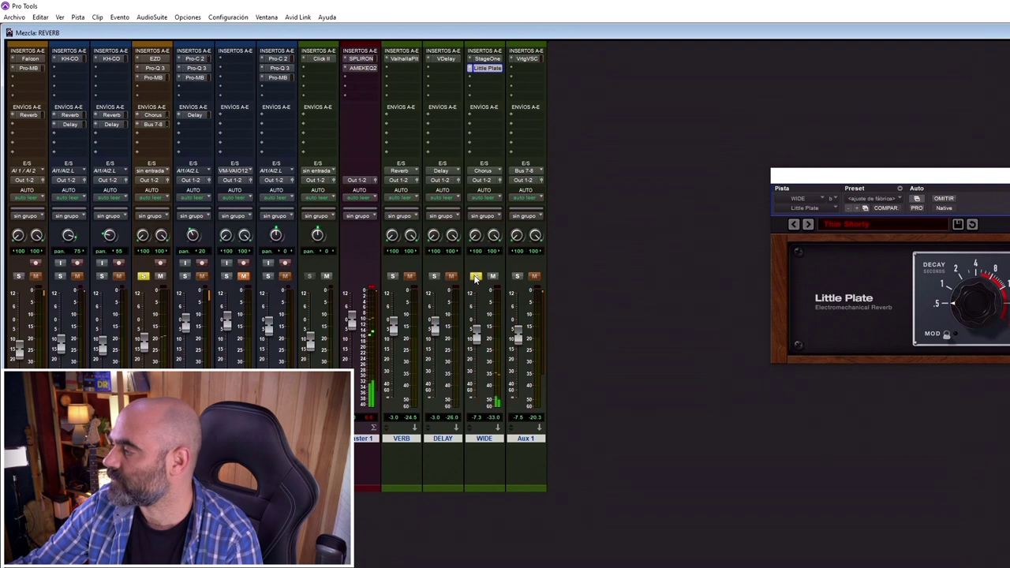
Clear the DRUMS and WIDE solos, and toggle the bypass of the WIDE return's Little Plate on and off during full-mix playback
click(143, 276)
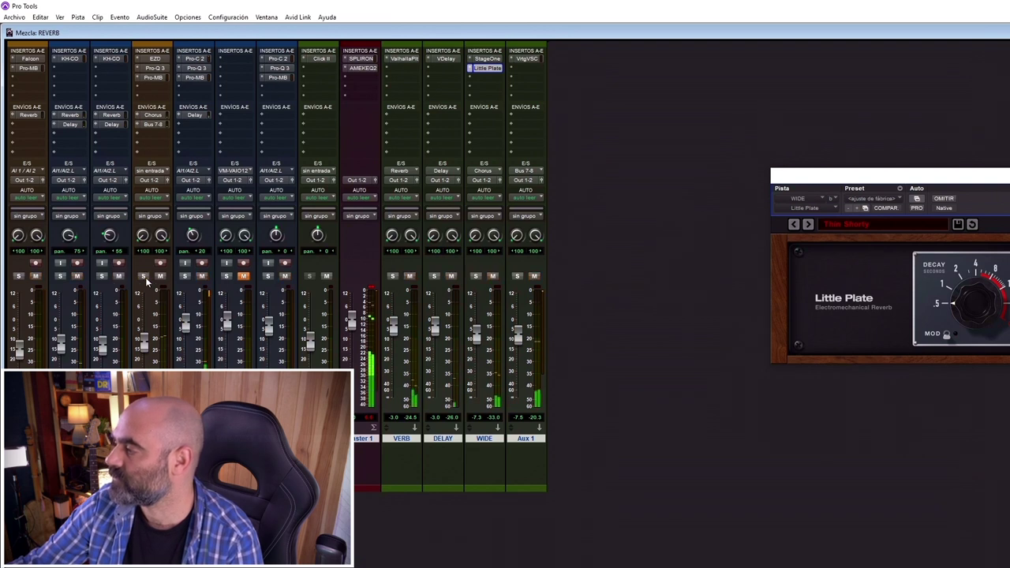
right_click(476, 66)
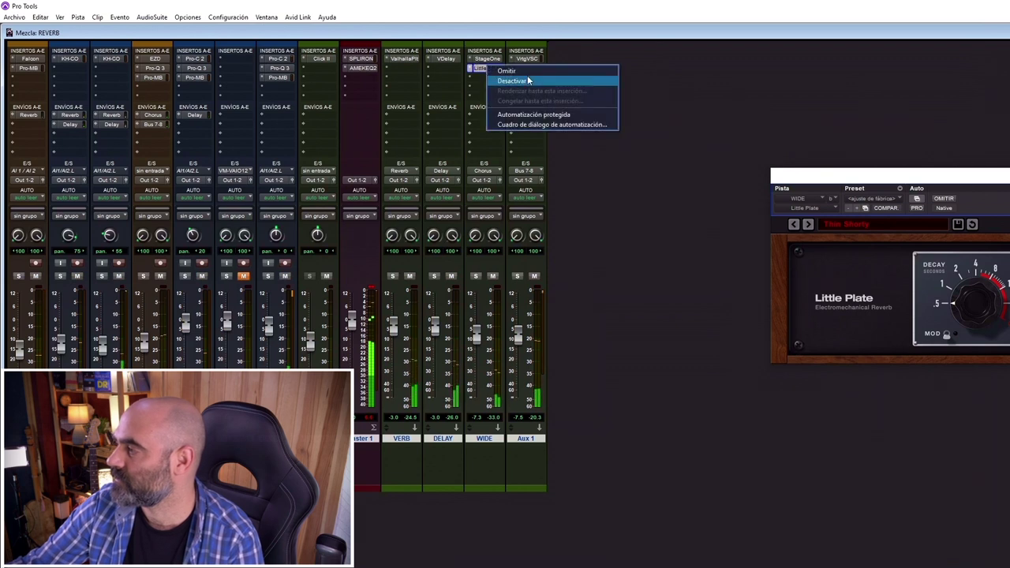
click(512, 80)
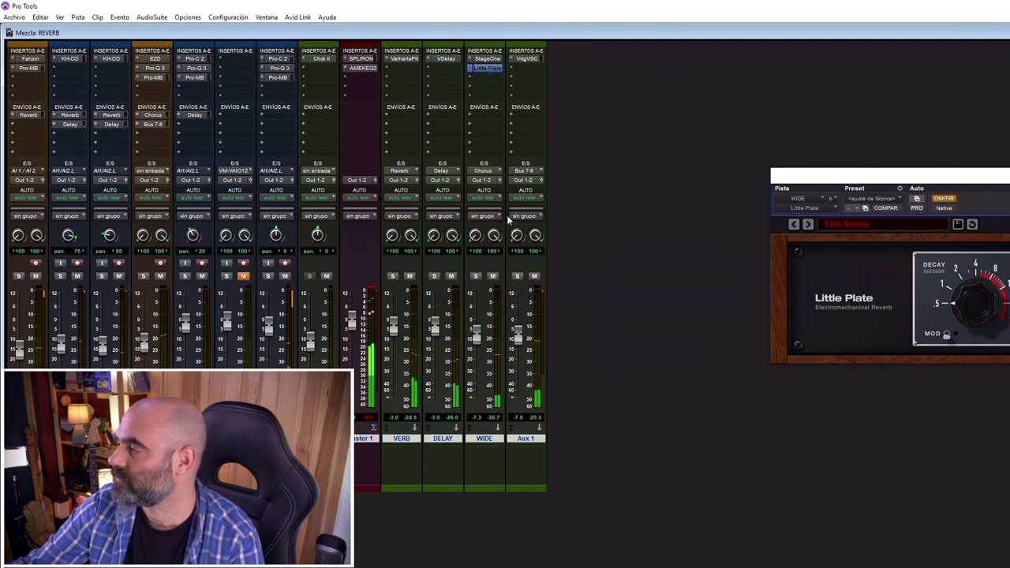
right_click(490, 67)
click(500, 73)
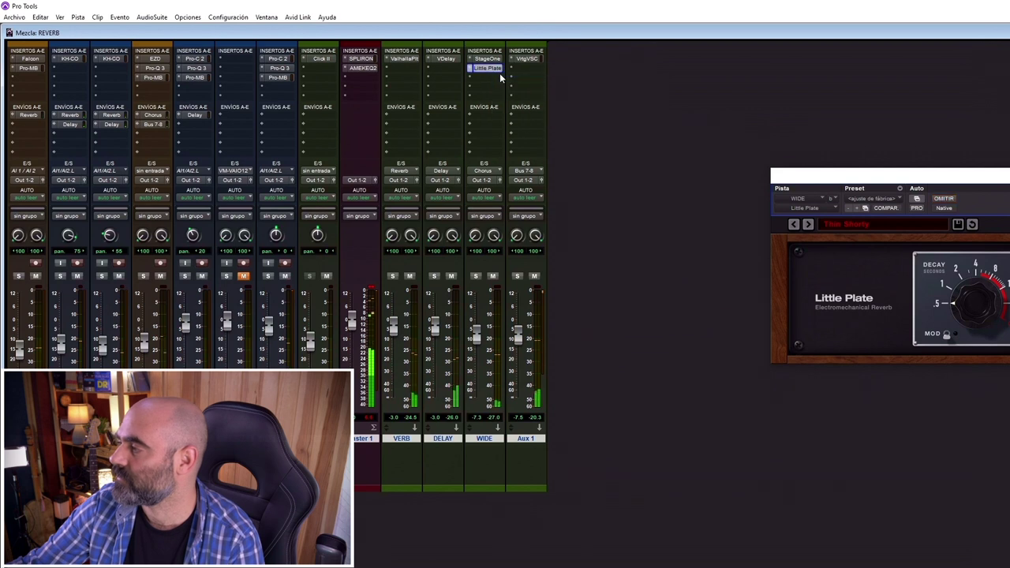
Bring up the Edit window, close the floating Little Plate plugin window and stop playback
click(266, 17)
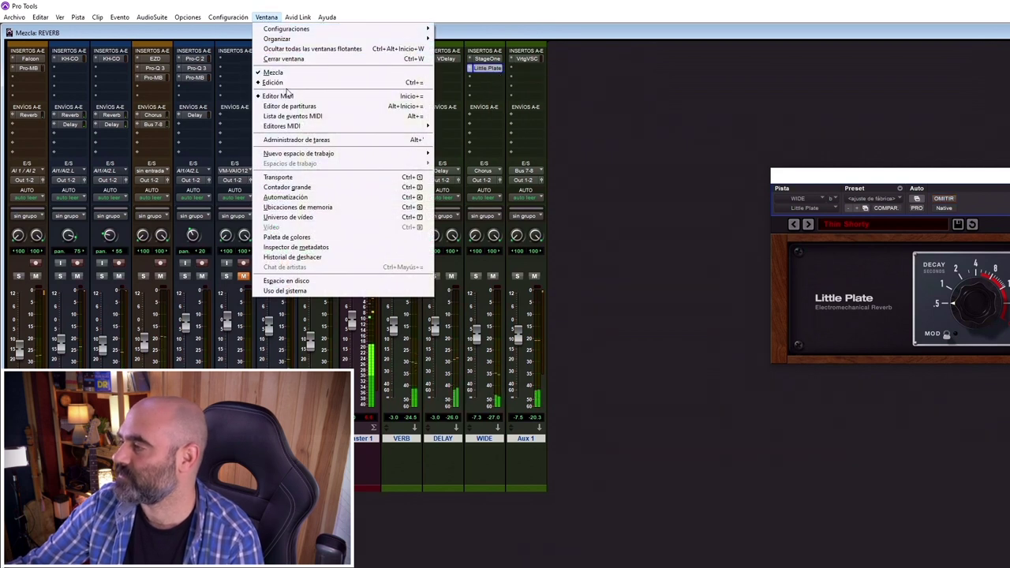
click(324, 82)
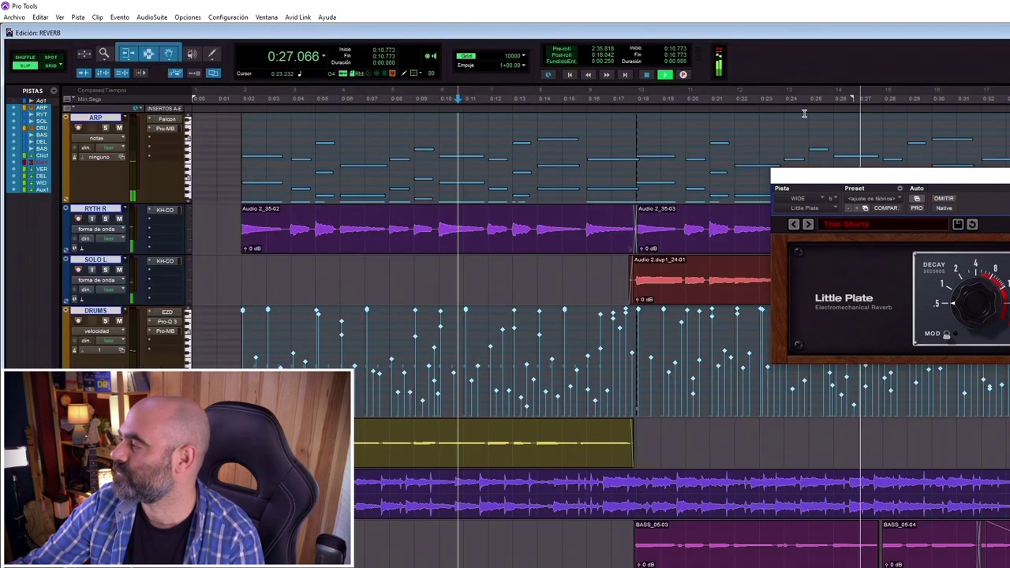
click(1009, 175)
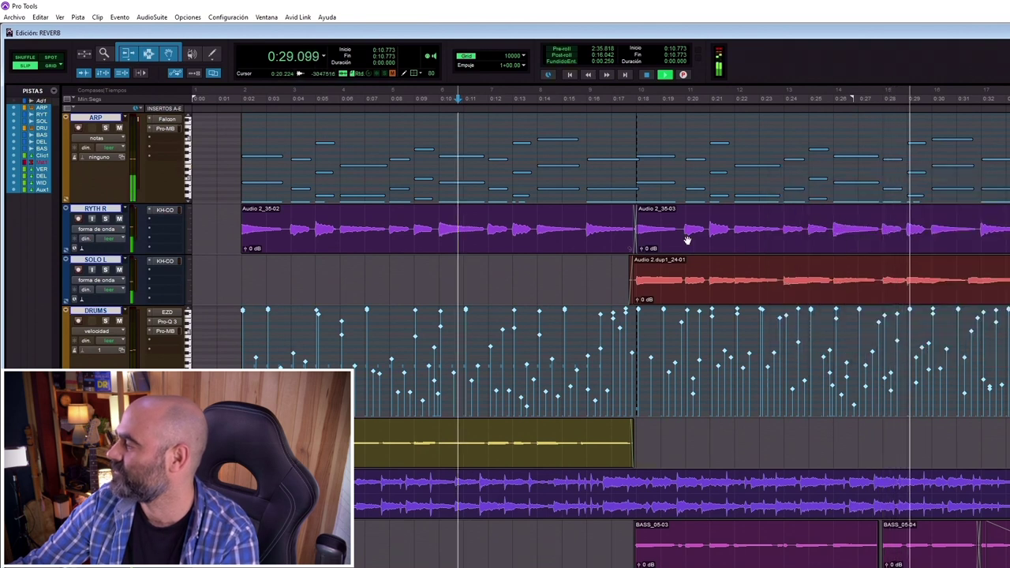
key(space)
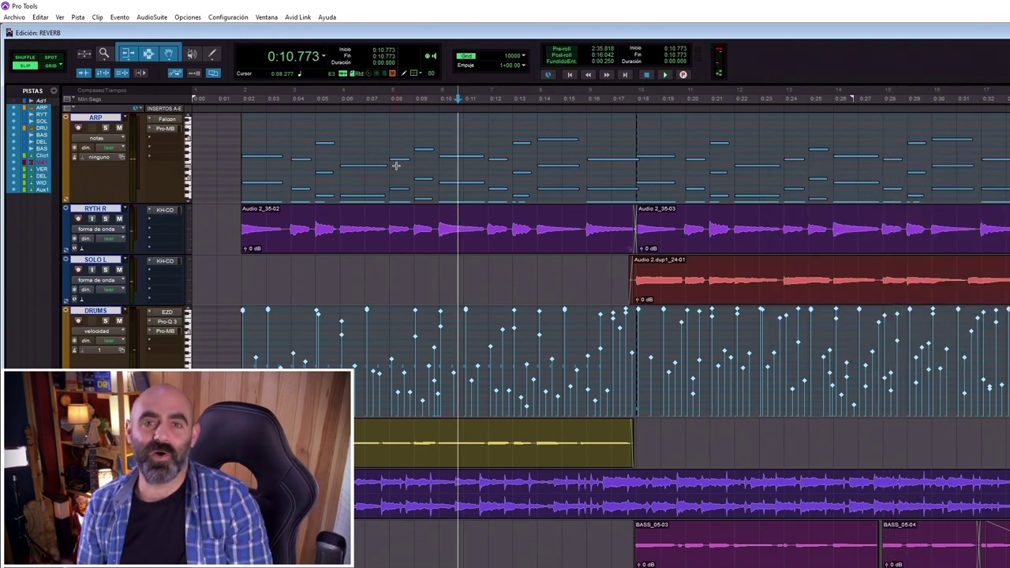